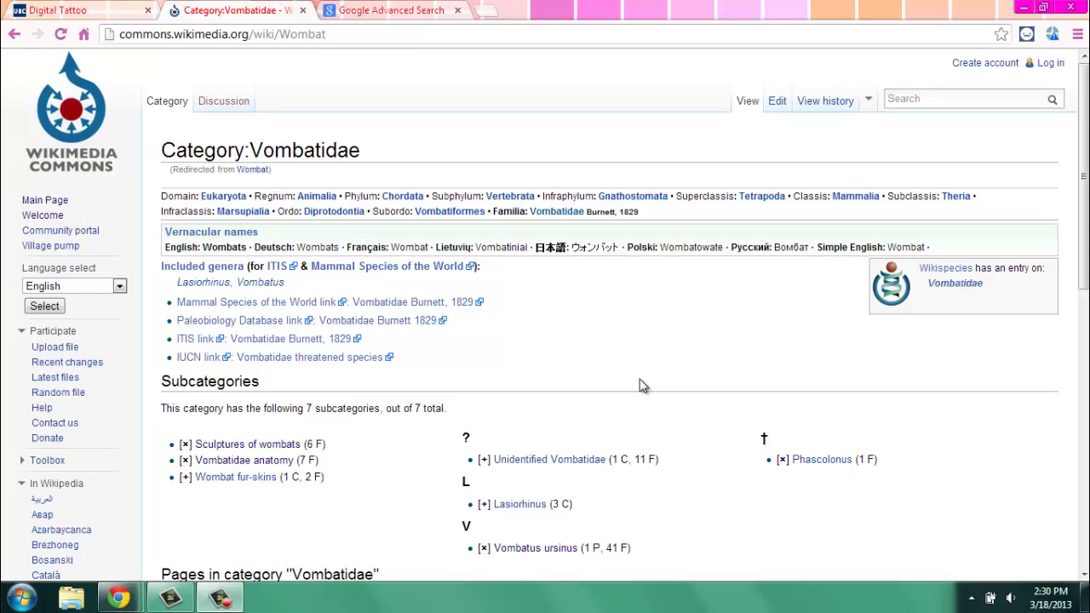
# Go into the Vombatus ursinus category and find the Baby wombats.JPG file page in its media list.
pyautogui.click(641, 383)
pyautogui.click(517, 549)
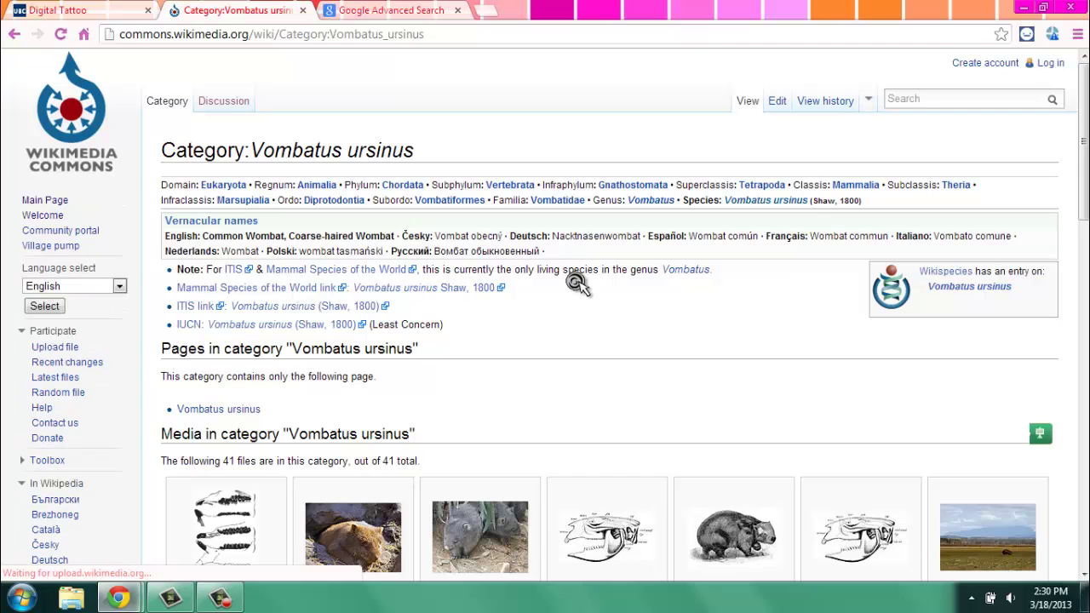
pyautogui.scroll(-1, 577, 284)
pyautogui.scroll(-3, 577, 283)
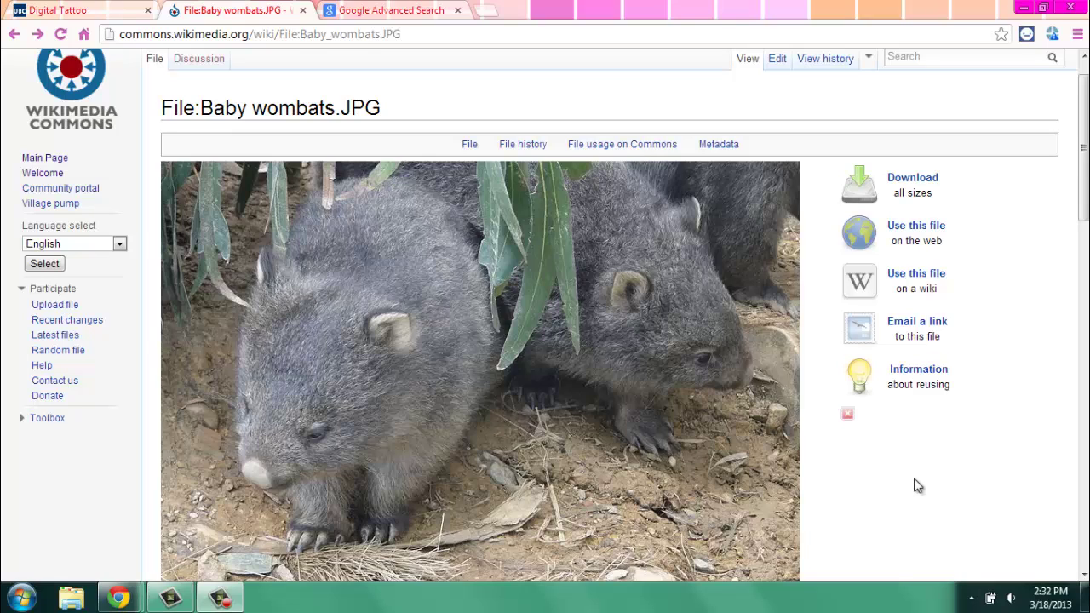
# Check the Baby wombats.JPG Licensing section: CC BY-SA 3.0 Unported and GFDL 1.2.
pyautogui.click(915, 482)
pyautogui.moveTo(1083, 244); pyautogui.dragTo(1088, 421)
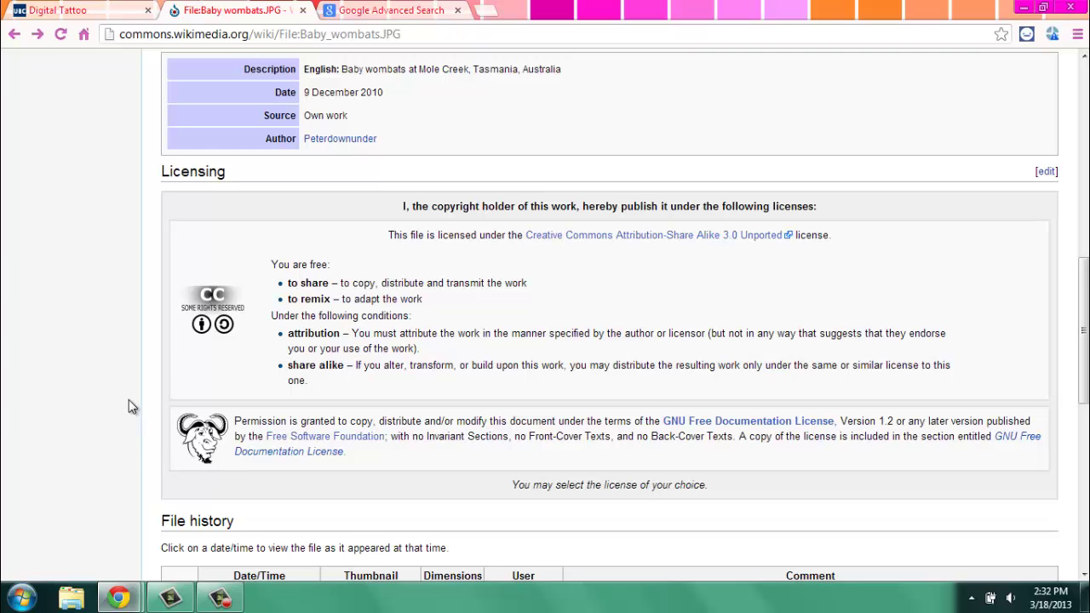
pyautogui.scroll(-1, 129, 399)
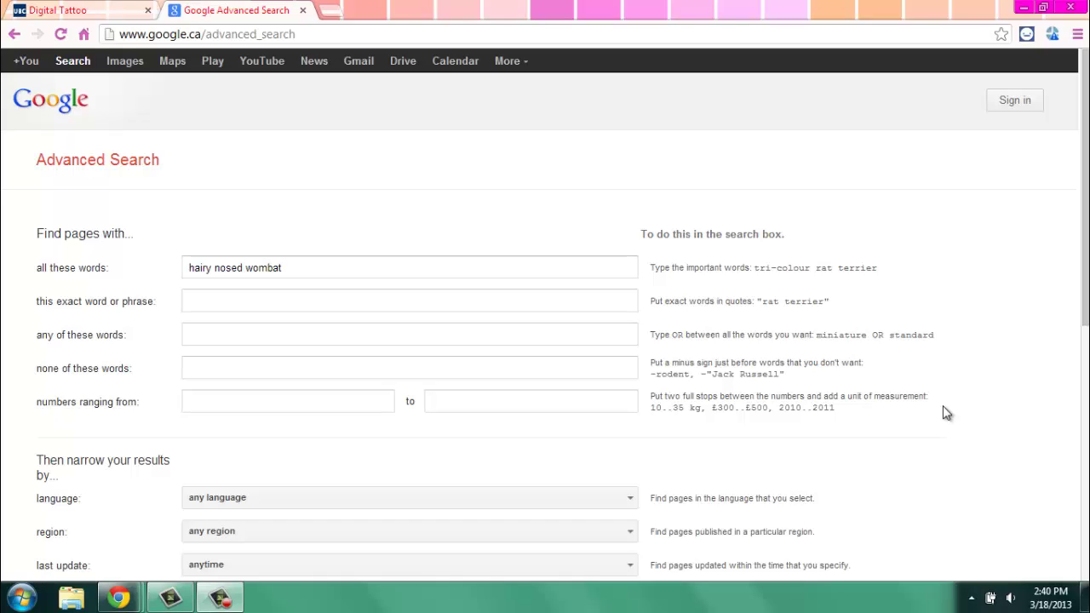
# Search 'hairy nosed wombat' with usage rights 'free to use, share or modify, even commercially'.
pyautogui.click(29, 288)
pyautogui.scroll(-5, 29, 288)
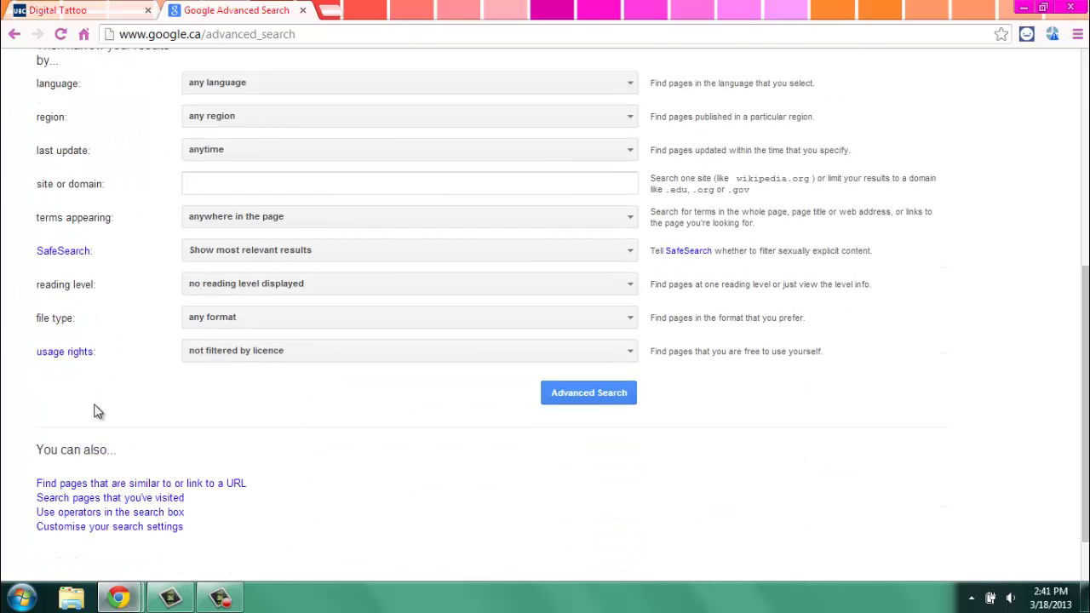
pyautogui.click(319, 356)
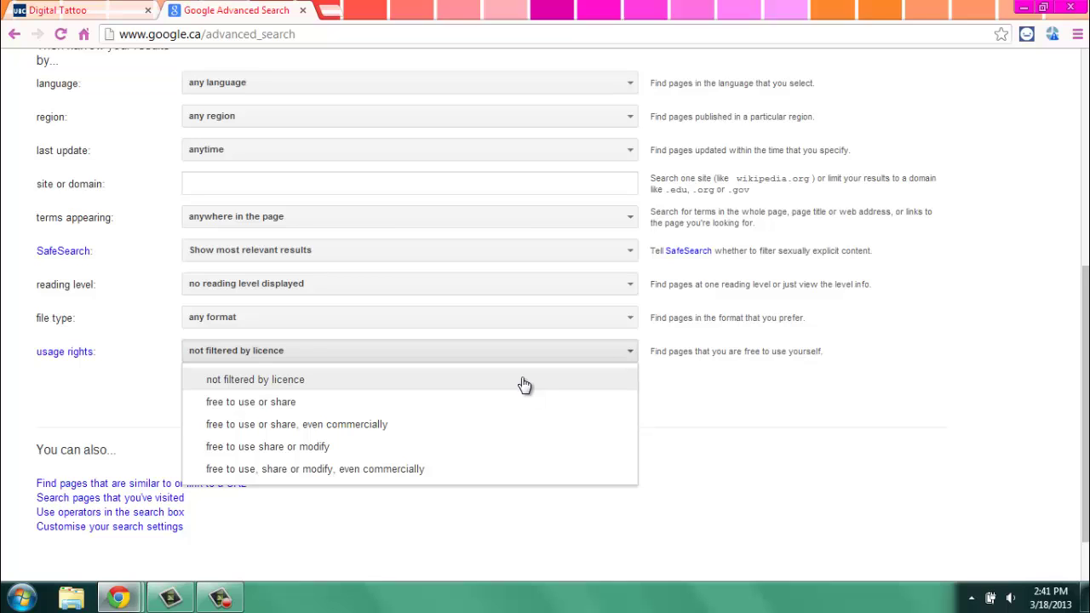
pyautogui.click(510, 471)
pyautogui.click(602, 411)
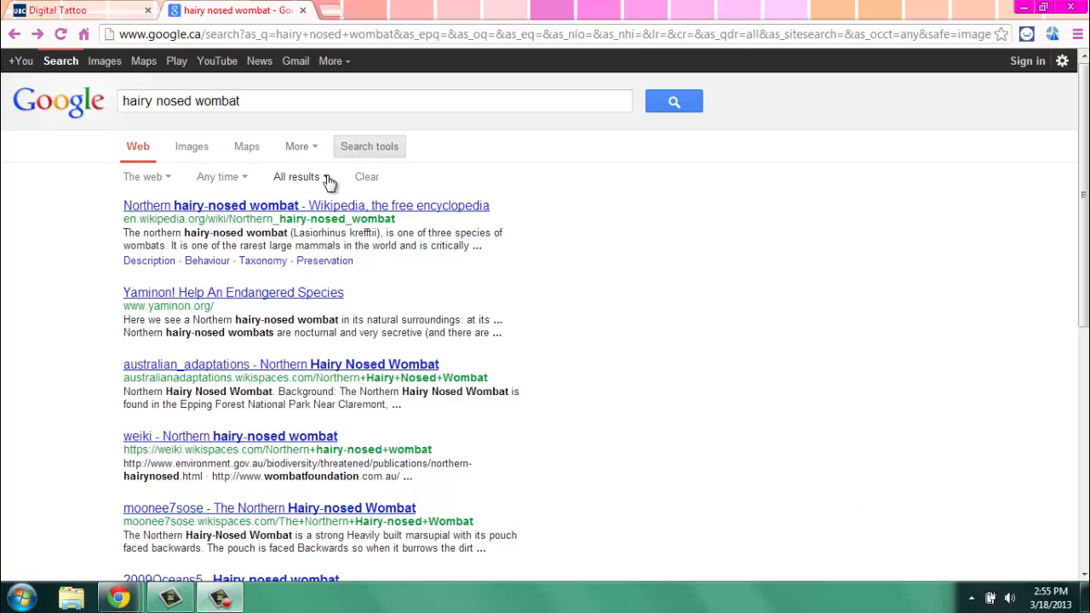
# Switch to image results and browse the reuse-filtered hairy nosed wombat images.
pyautogui.click(192, 148)
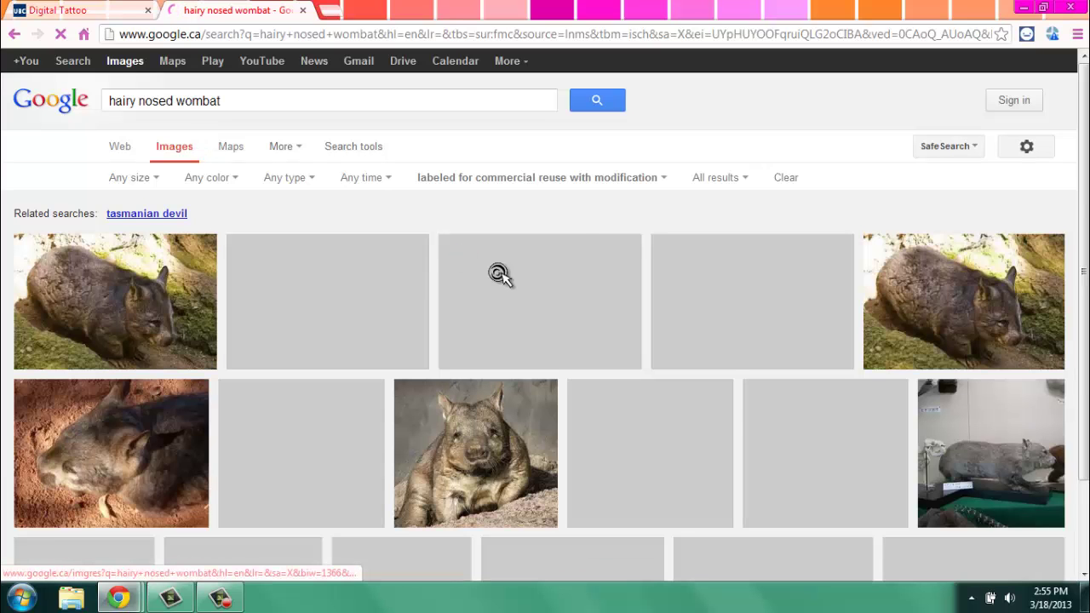
pyautogui.scroll(-1, 501, 280)
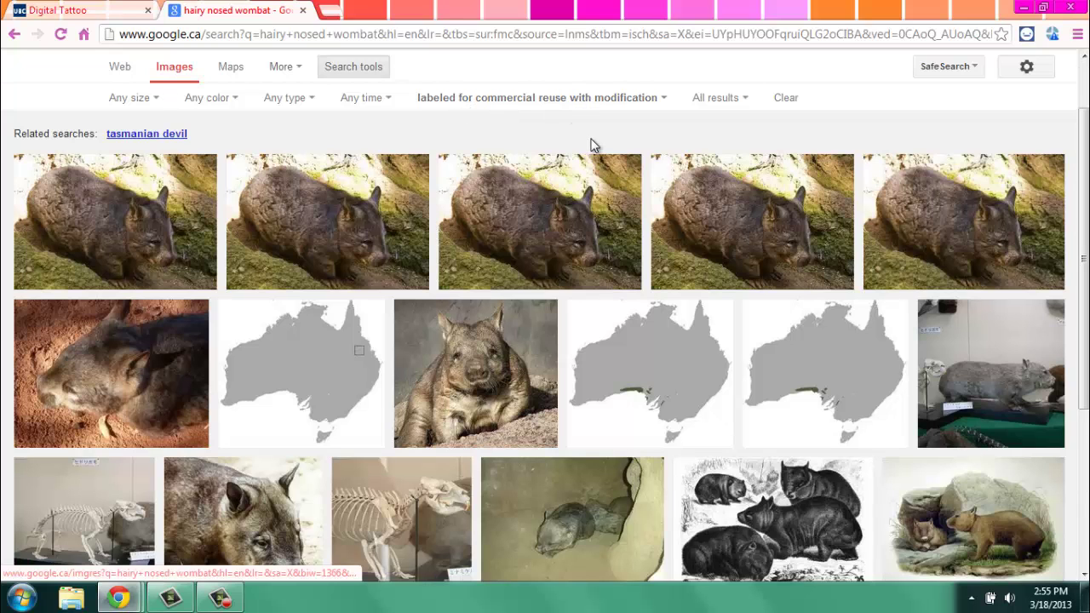
pyautogui.scroll(-3, 591, 144)
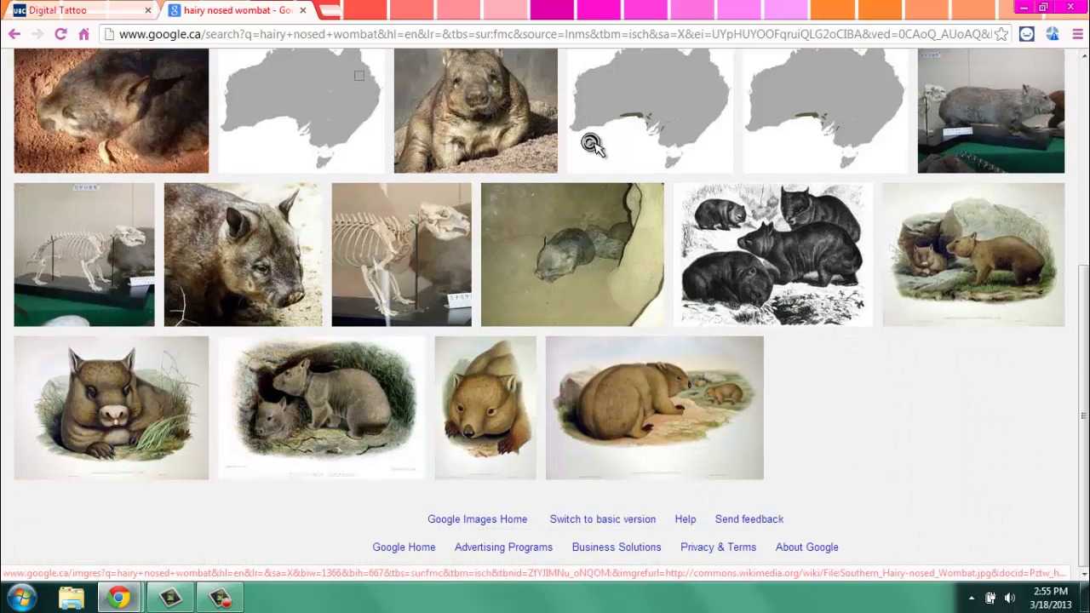
pyautogui.scroll(3, 591, 143)
pyautogui.scroll(2, 591, 143)
pyautogui.scroll(-2, 593, 149)
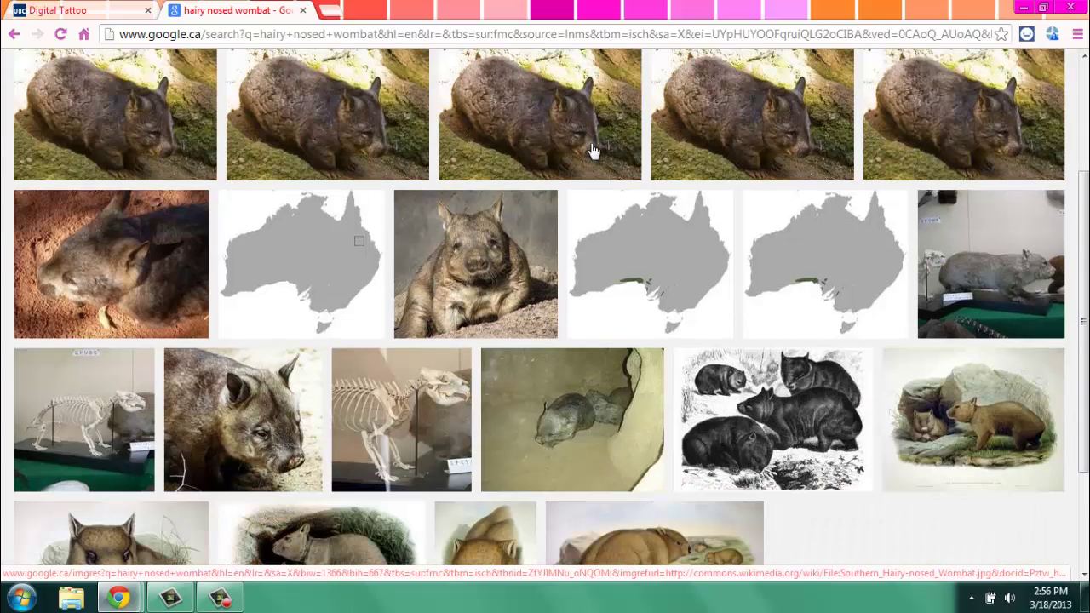
pyautogui.scroll(1, 560, 141)
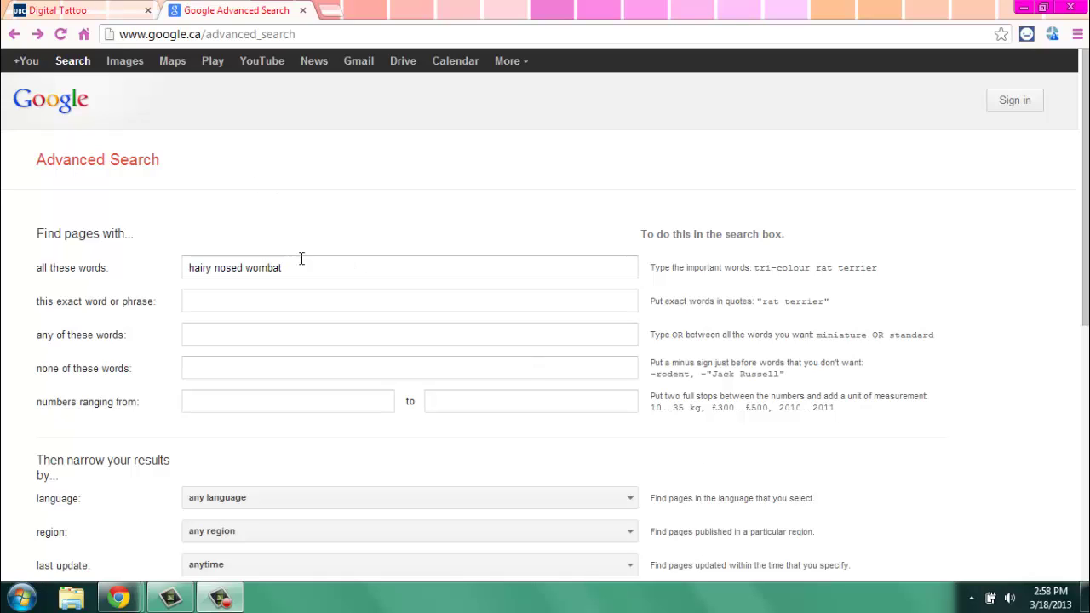
# Replace the search words with 'facebook' and rerun the advanced search.
pyautogui.moveTo(302, 267); pyautogui.dragTo(54, 266)
pyautogui.write('facebook')
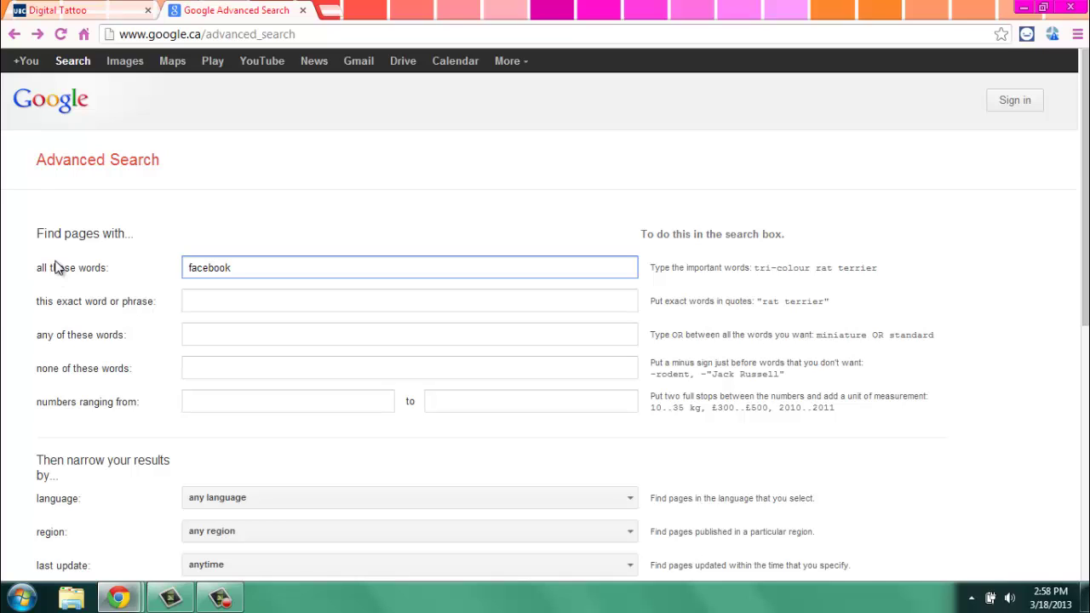
pyautogui.scroll(-3, 56, 267)
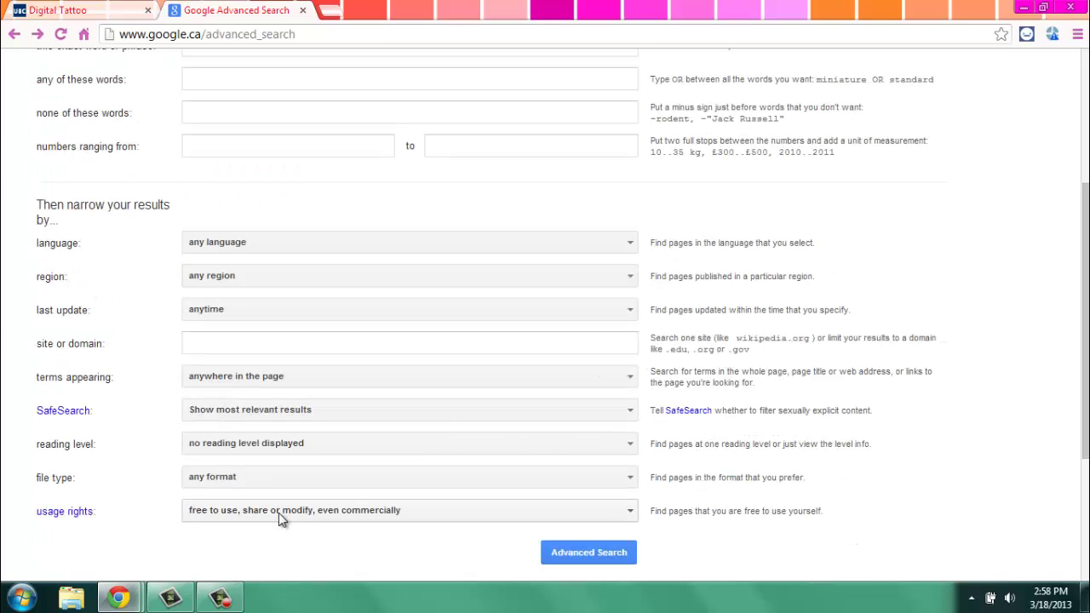
pyautogui.click(580, 550)
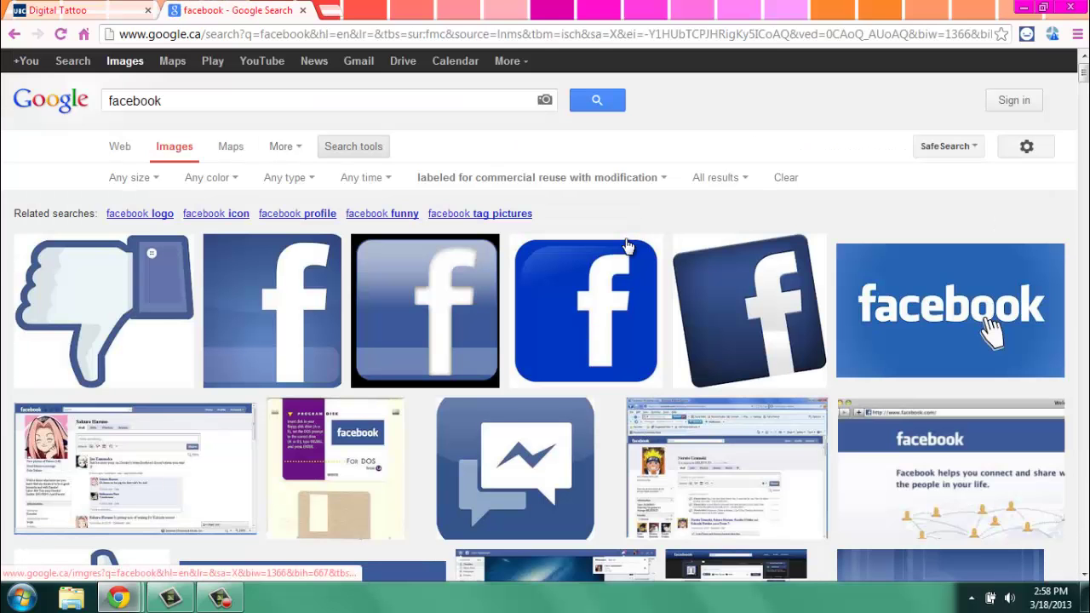
# Scroll through the facebook image results labeled for commercial reuse with modification.
pyautogui.scroll(-2, 626, 247)
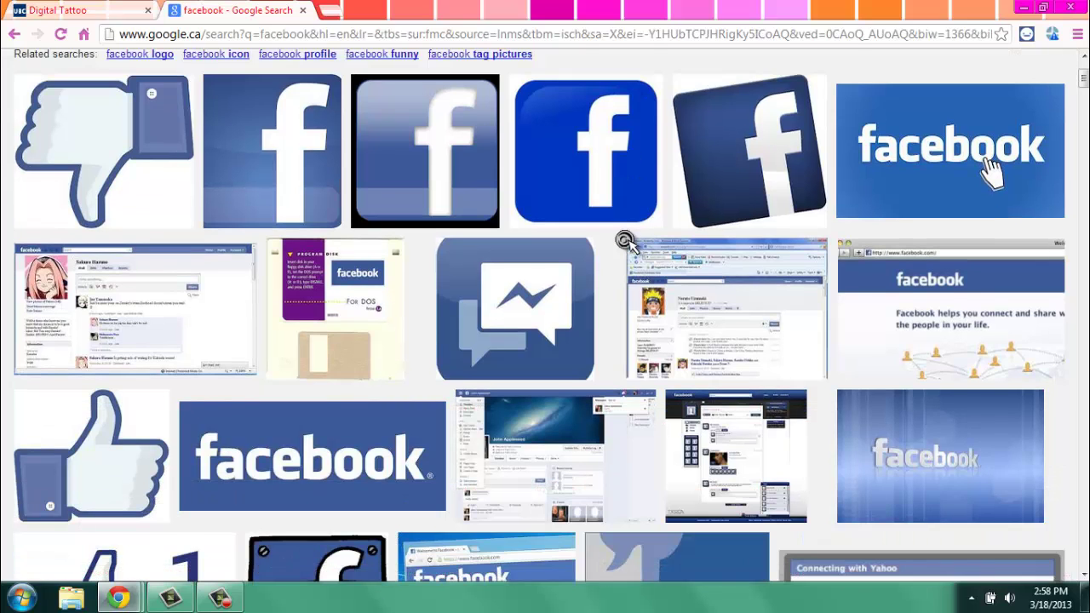
pyautogui.scroll(-1, 626, 243)
pyautogui.scroll(-1, 626, 241)
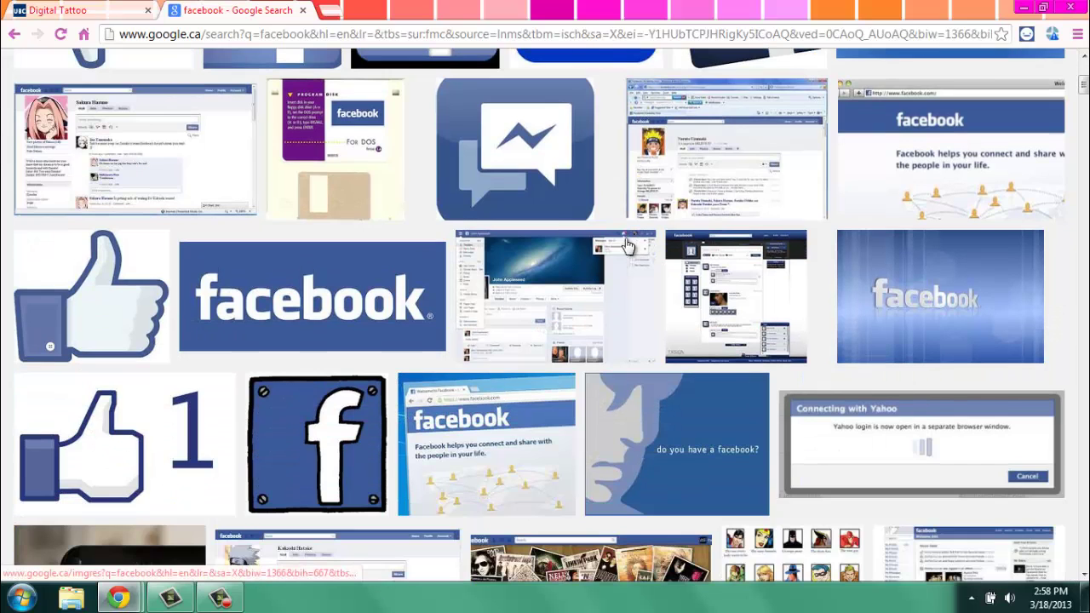
pyautogui.scroll(-1, 627, 244)
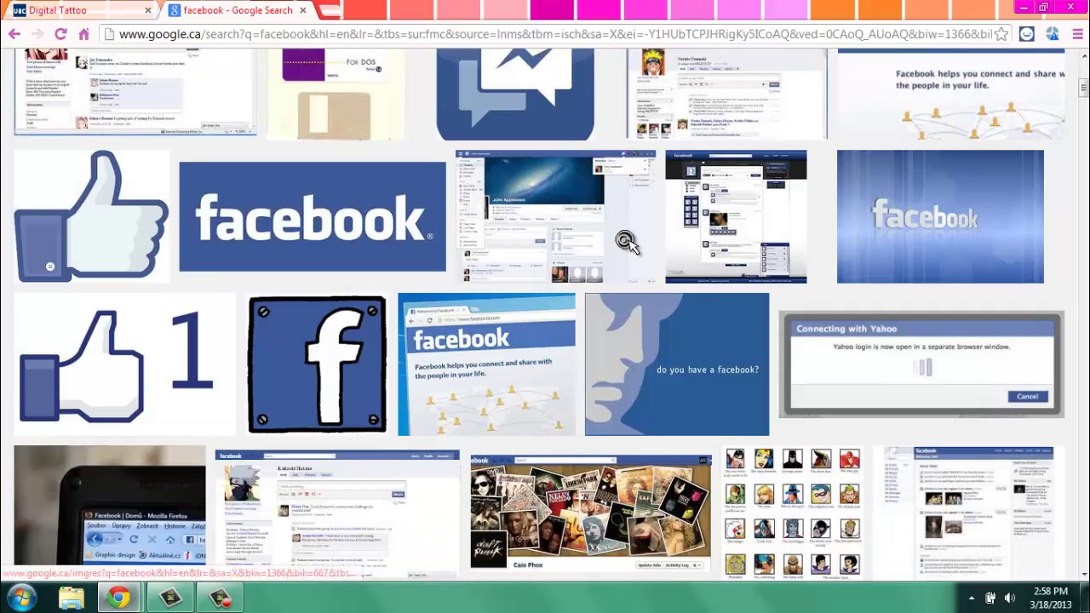
pyautogui.scroll(-1, 626, 243)
pyautogui.scroll(-1, 626, 241)
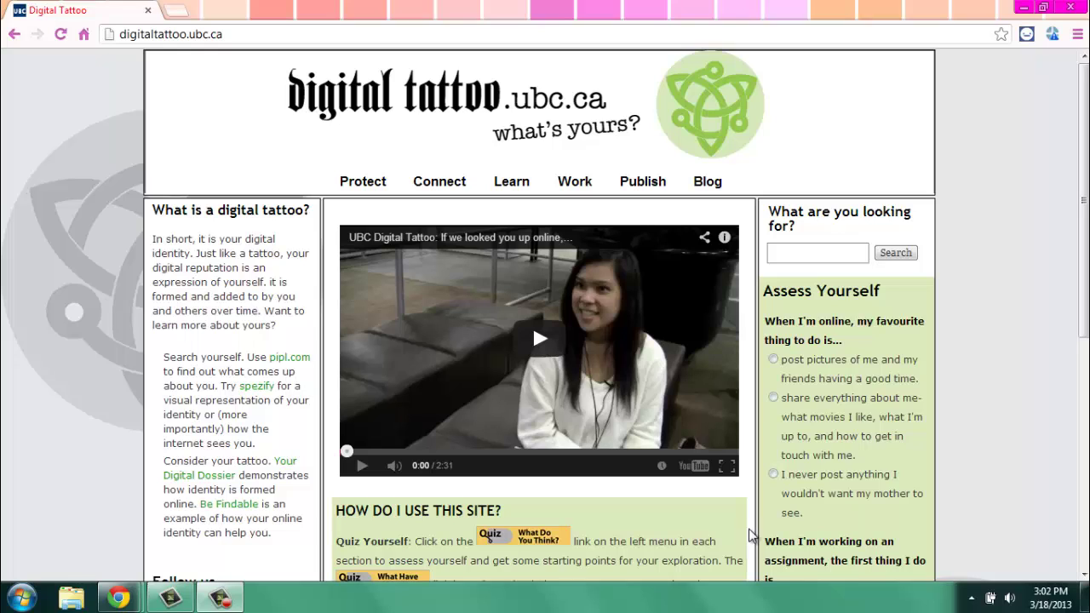
# Go to the Publish section of the Digital Tattoo site.
pyautogui.click(652, 194)
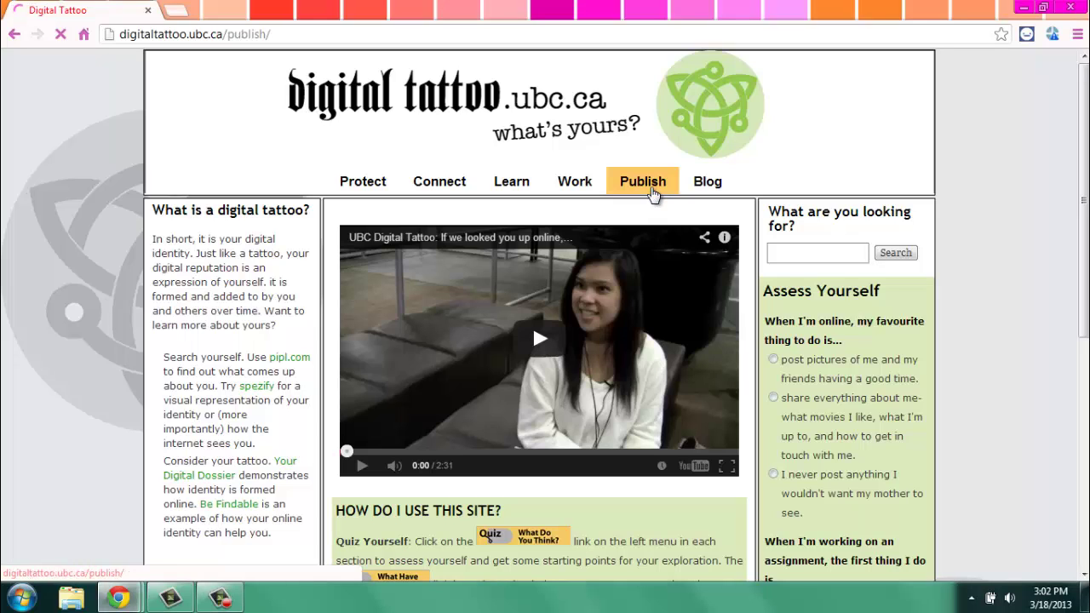